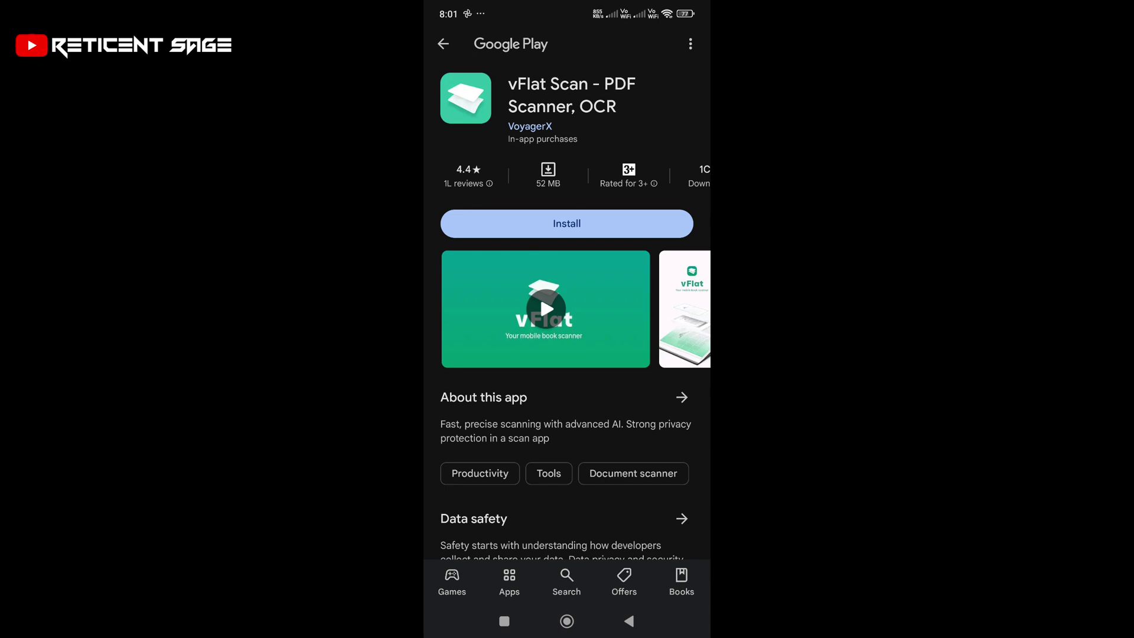
- Open vFlat Scan's preview images full-screen, then close them to return to its listing
left_click(545, 308)
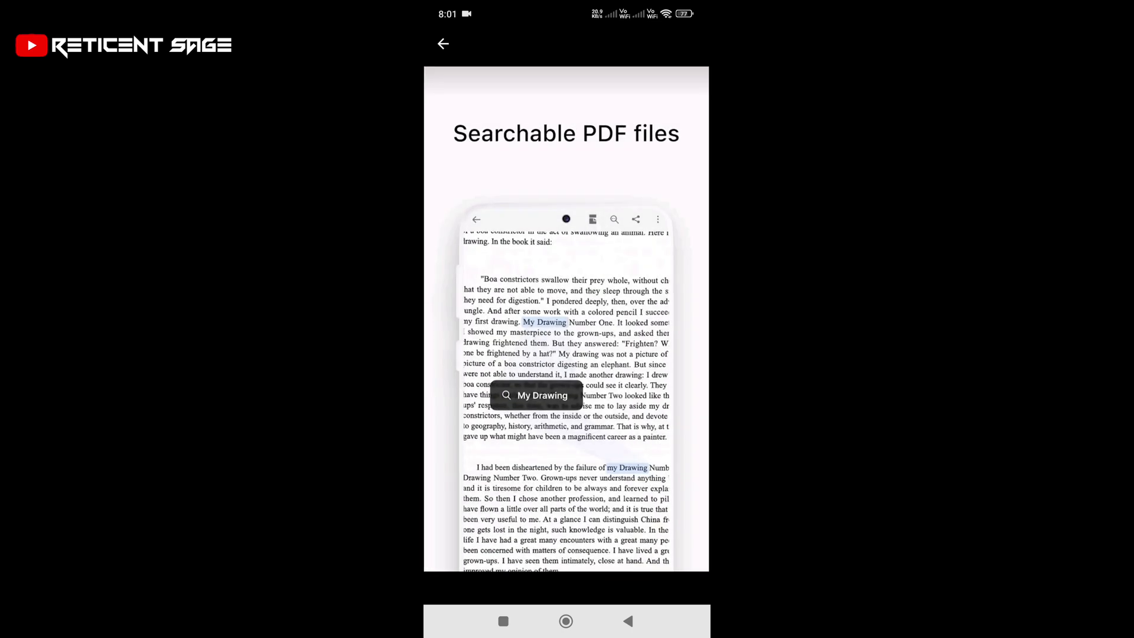
left_click(629, 621)
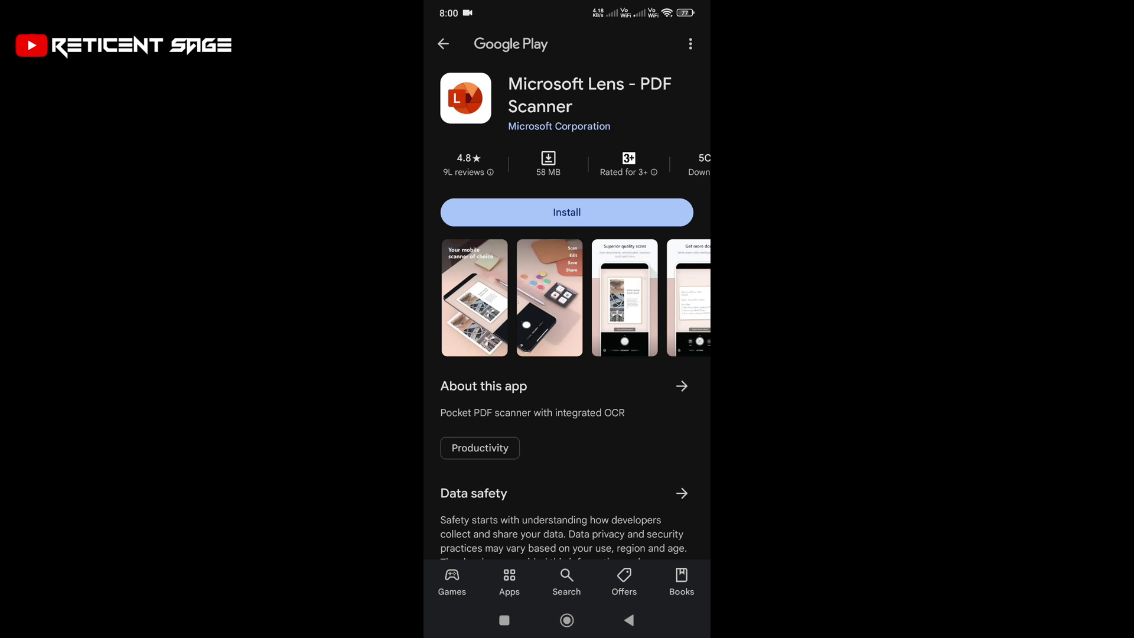
- View the first Microsoft Lens screenshot full-screen, then close the viewer
left_click(474, 298)
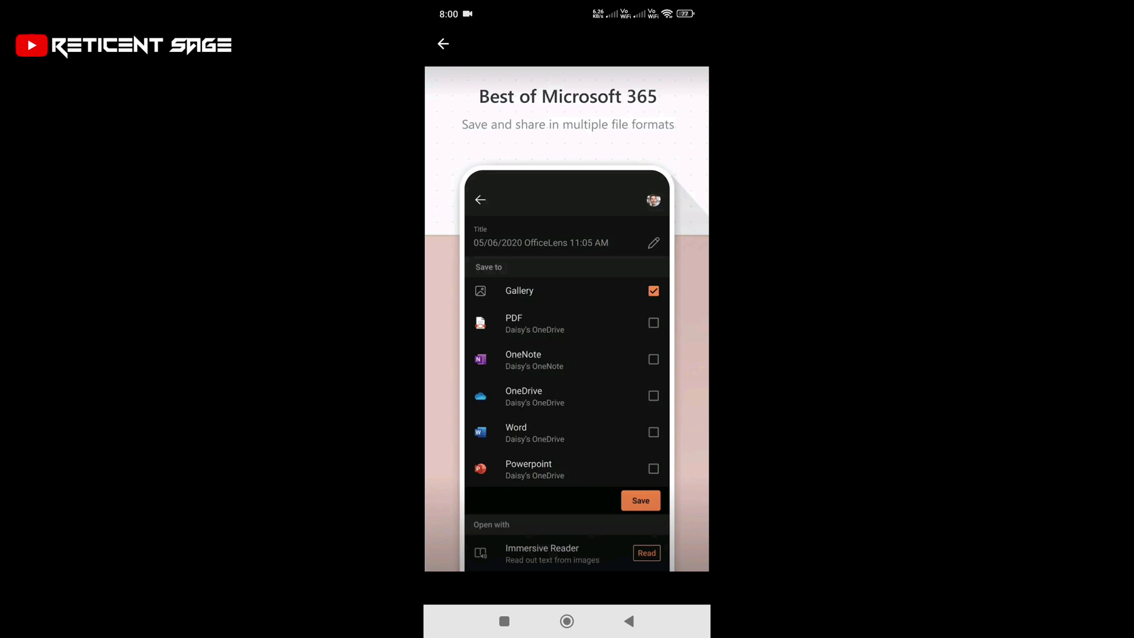
left_click(628, 621)
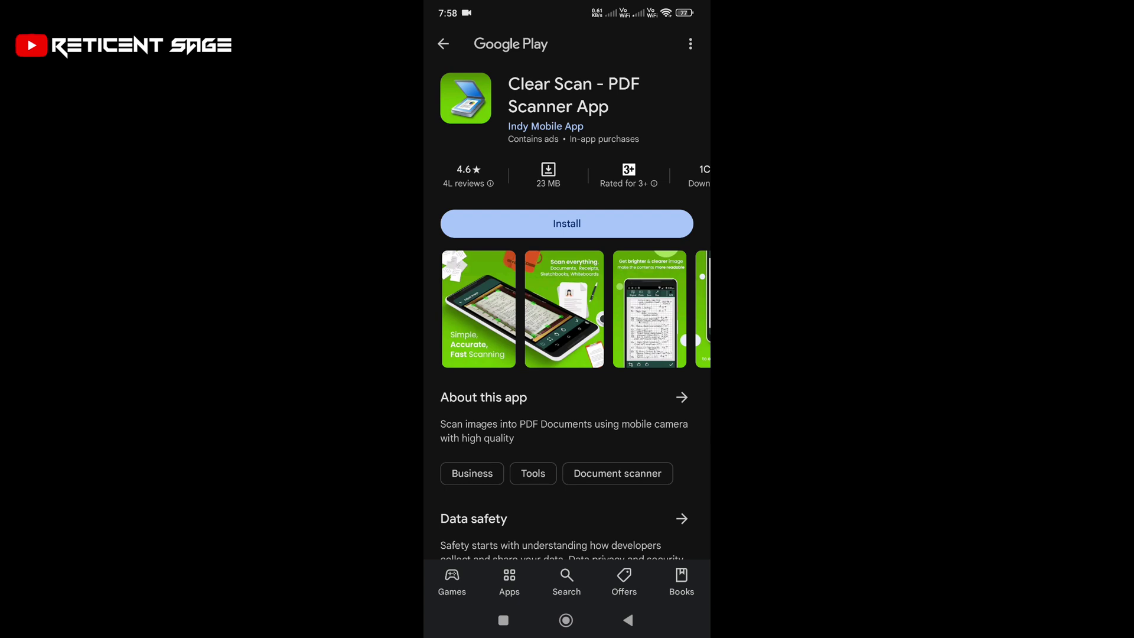
- Swipe through Clear Scan's screenshots, from Scan everything to Share documents, then close the viewer
left_click(455, 302)
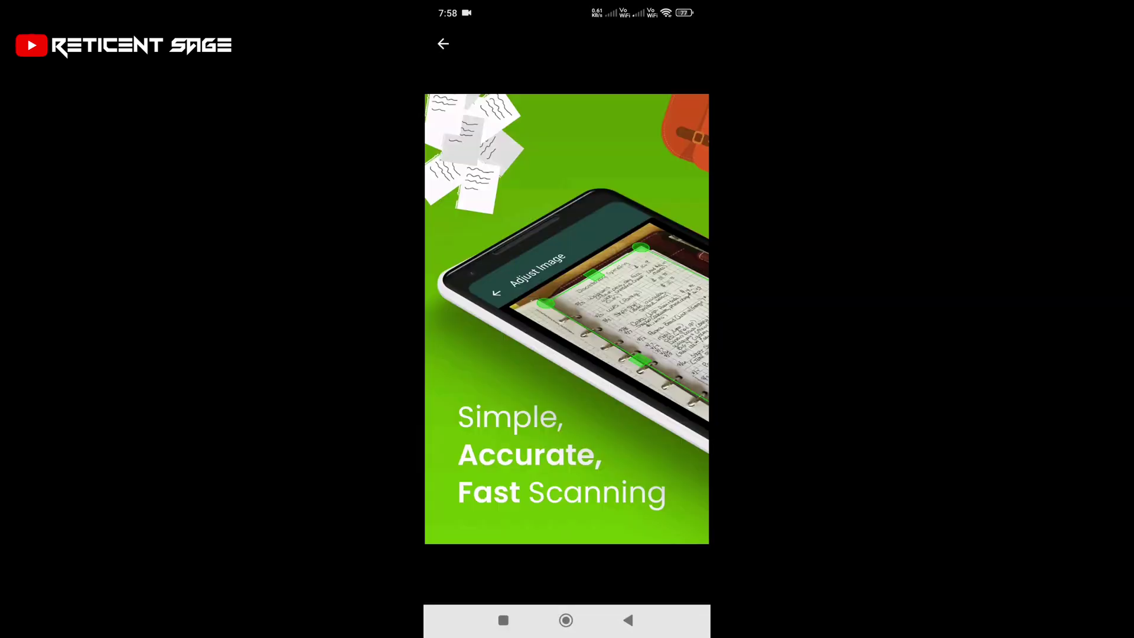
left_click_drag(638, 320, 479, 319)
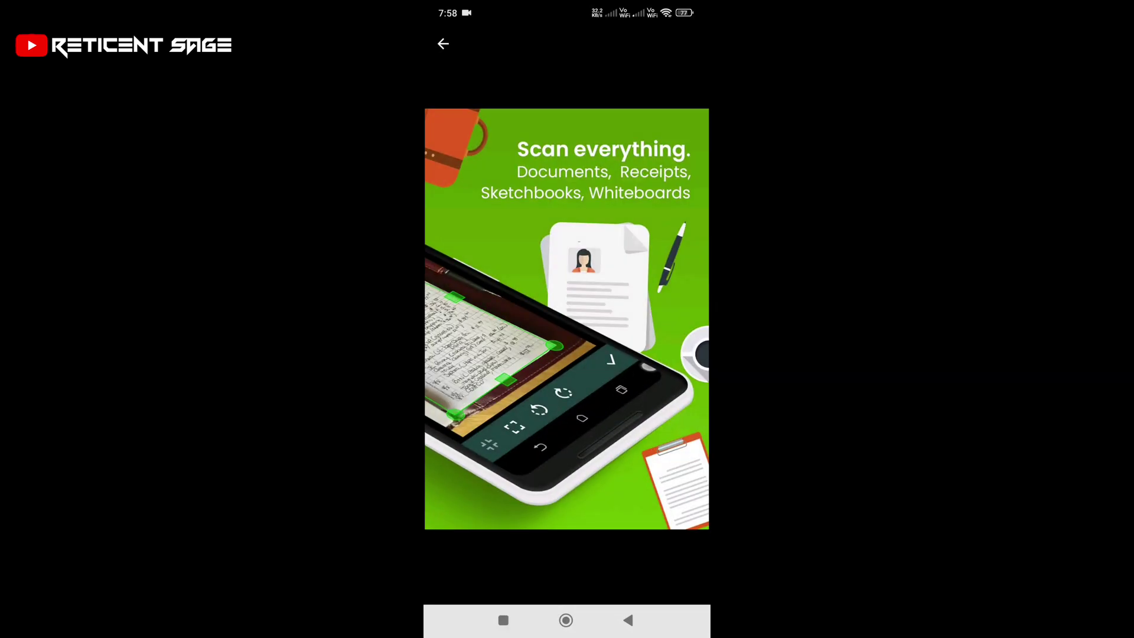
left_click_drag(638, 319, 478, 319)
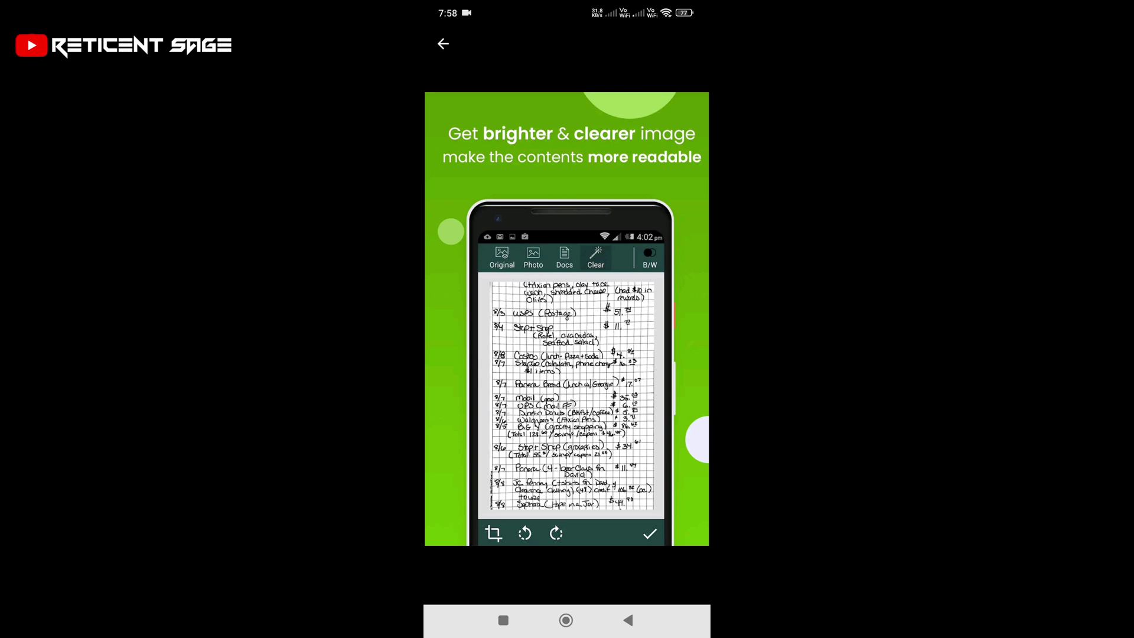
left_click_drag(638, 319, 478, 319)
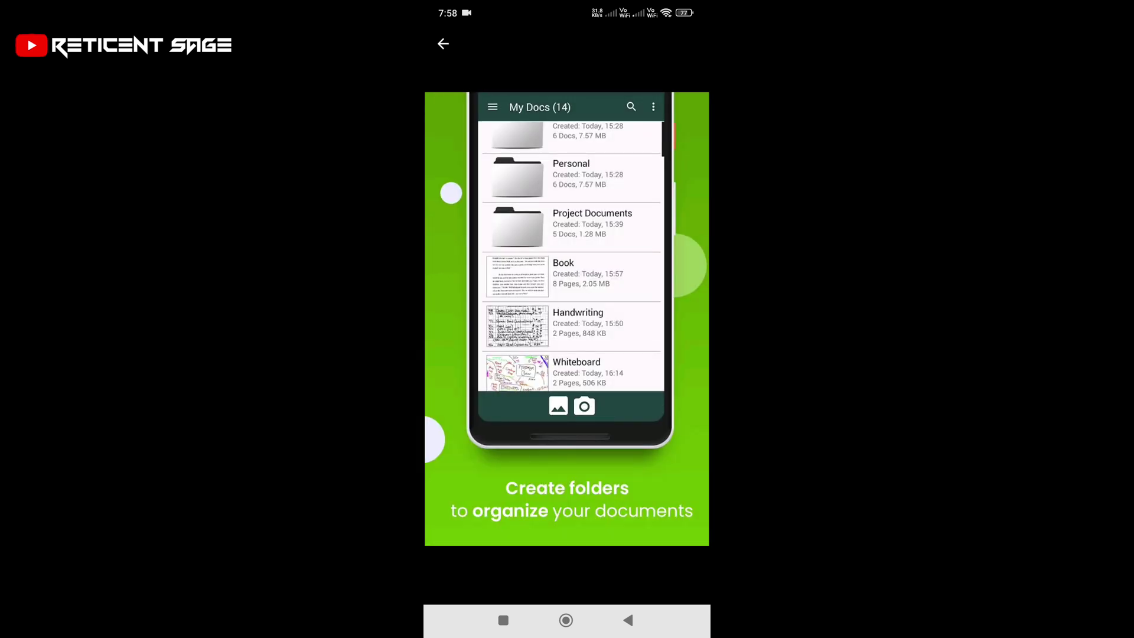
left_click_drag(638, 319, 479, 319)
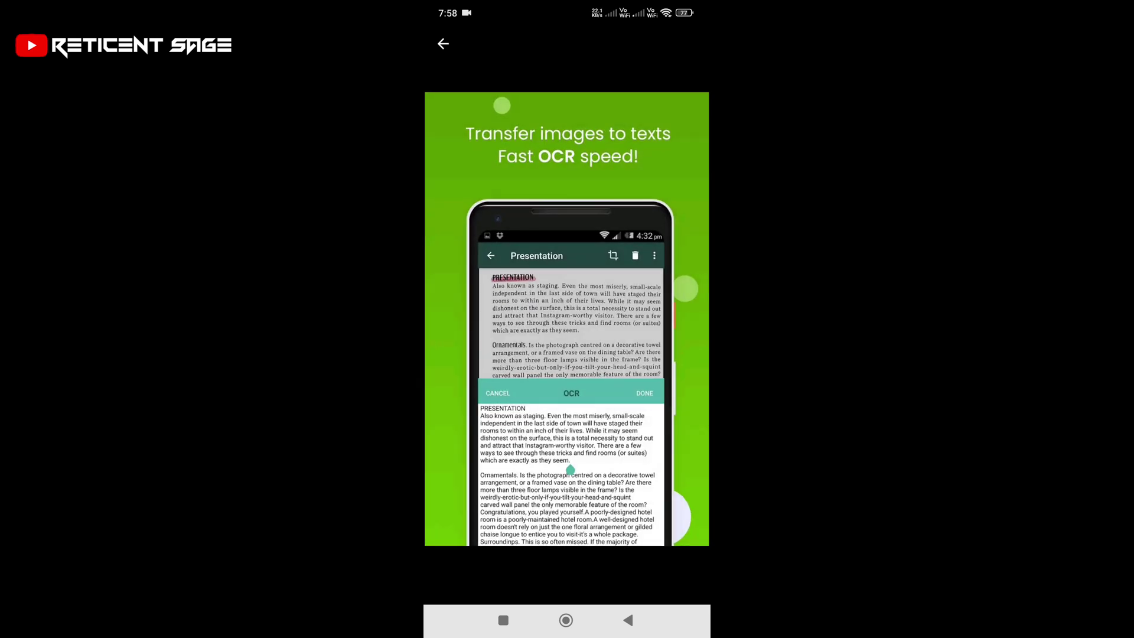
left_click_drag(638, 320, 478, 319)
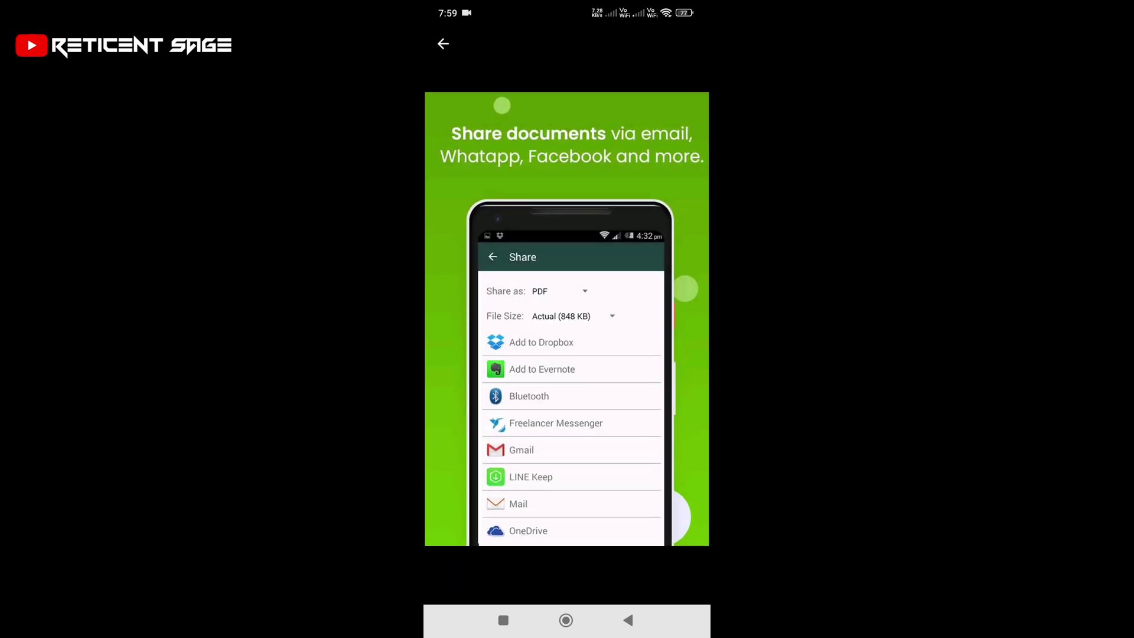
left_click(627, 620)
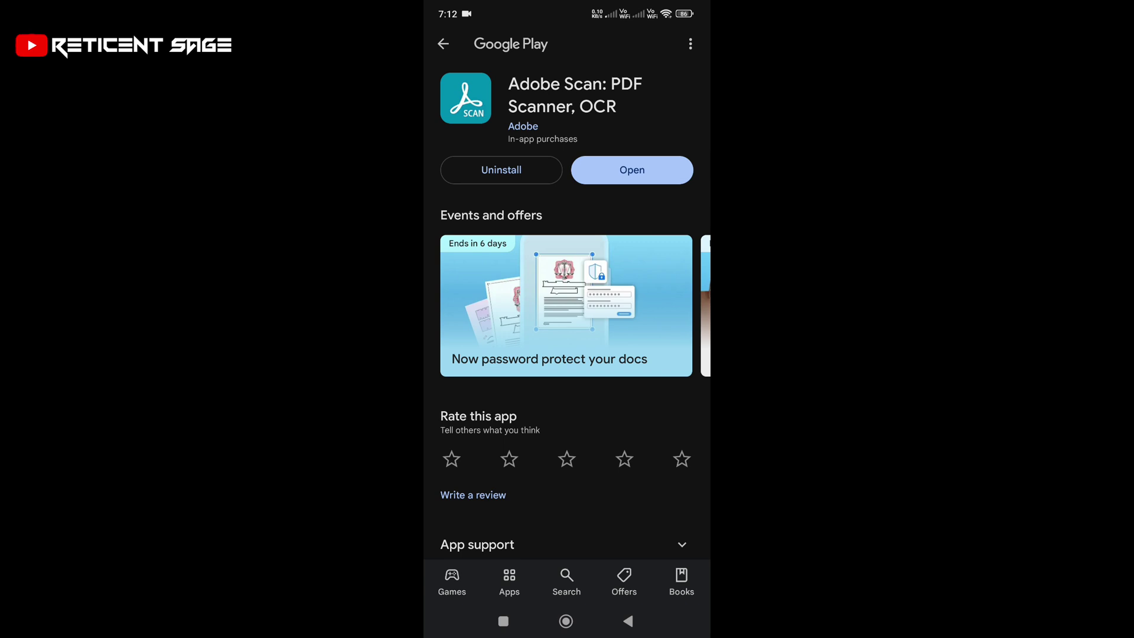
scroll(566, 292, "down", 5)
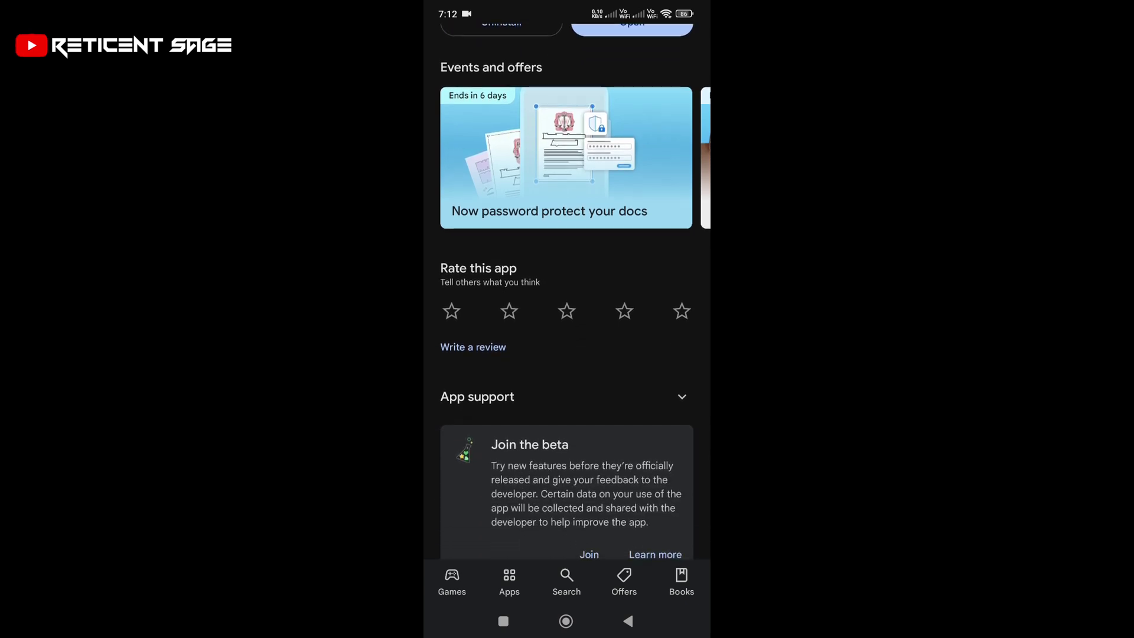
scroll(566, 293, "down", 2)
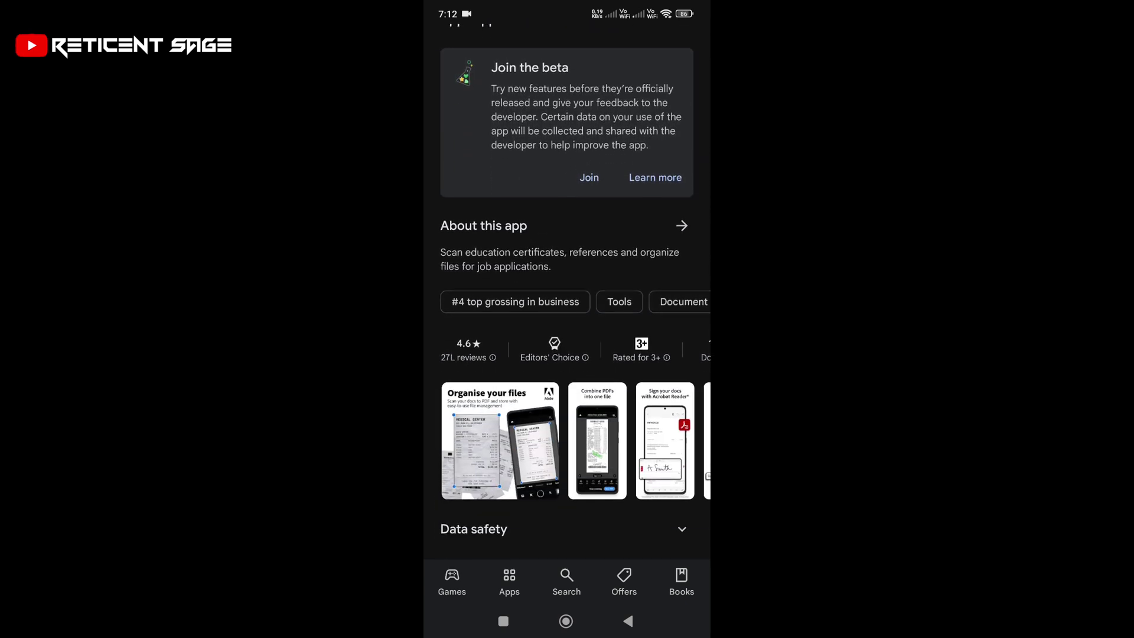
- Swipe through Adobe Scan's screenshots, Organise your files to Select layout & page size, then close
left_click(500, 441)
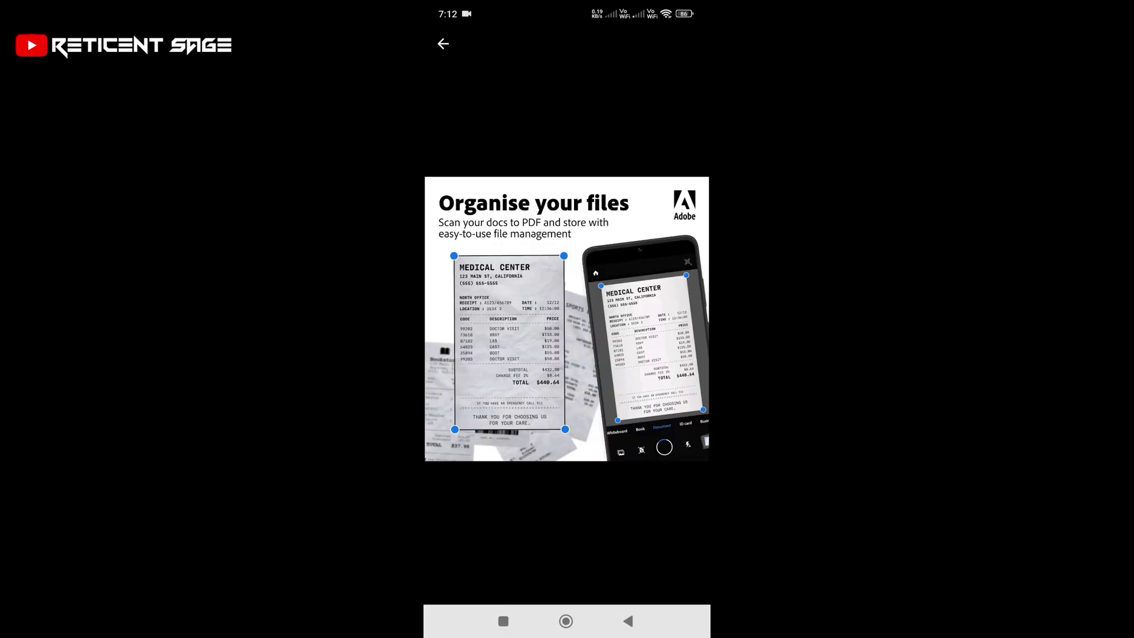
left_click_drag(655, 319, 478, 320)
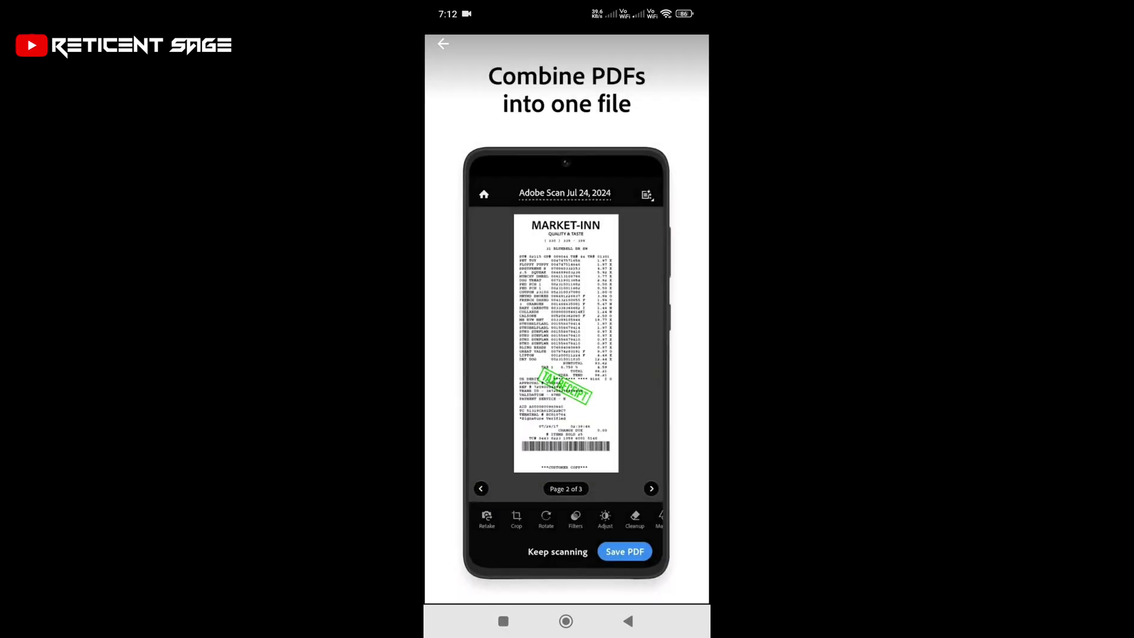
left_click_drag(656, 319, 479, 319)
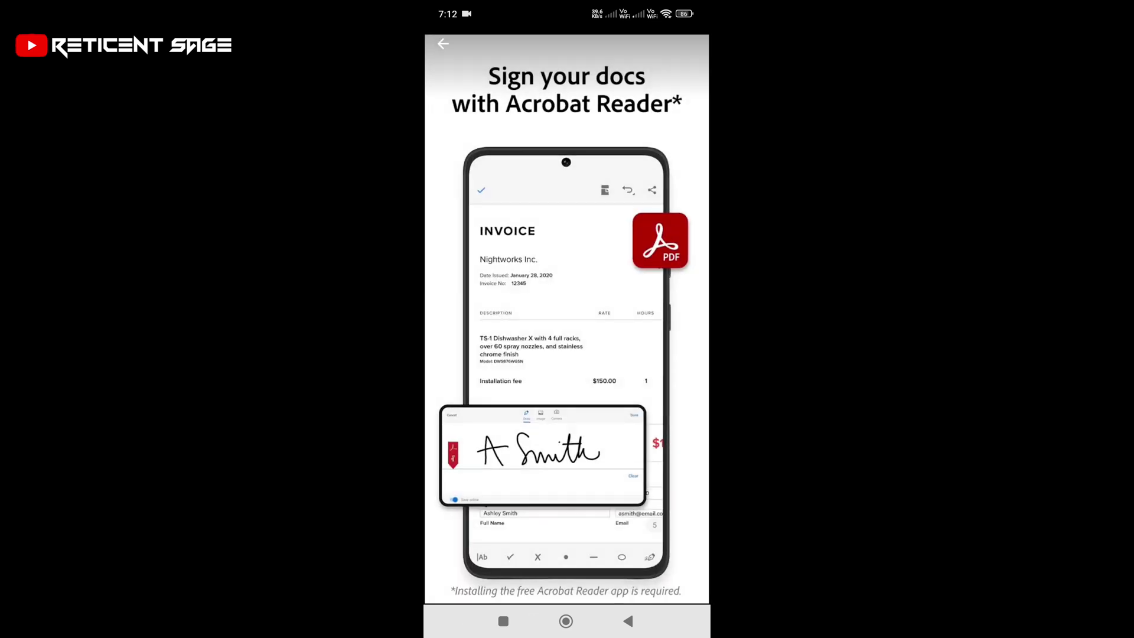
left_click_drag(656, 320, 478, 319)
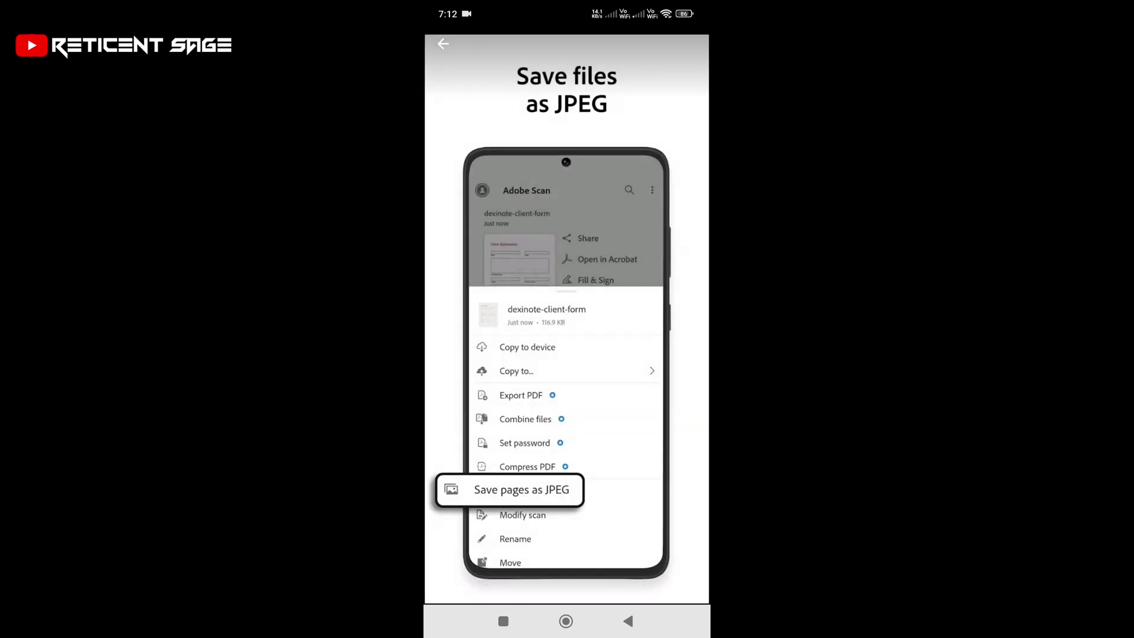
left_click_drag(656, 320, 478, 319)
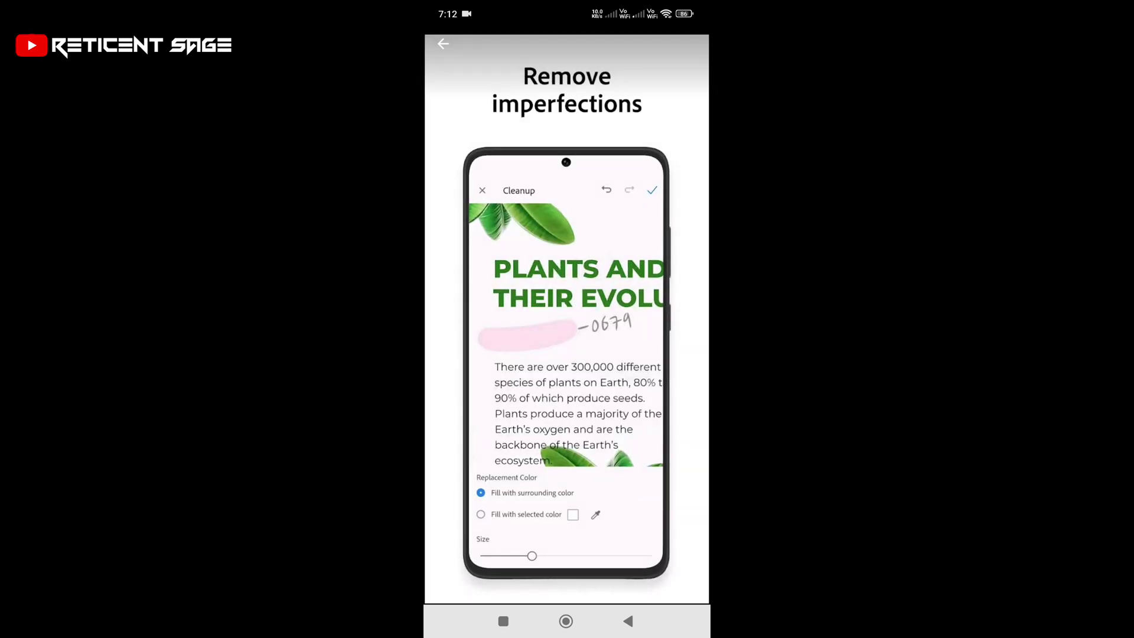
left_click_drag(656, 319, 478, 319)
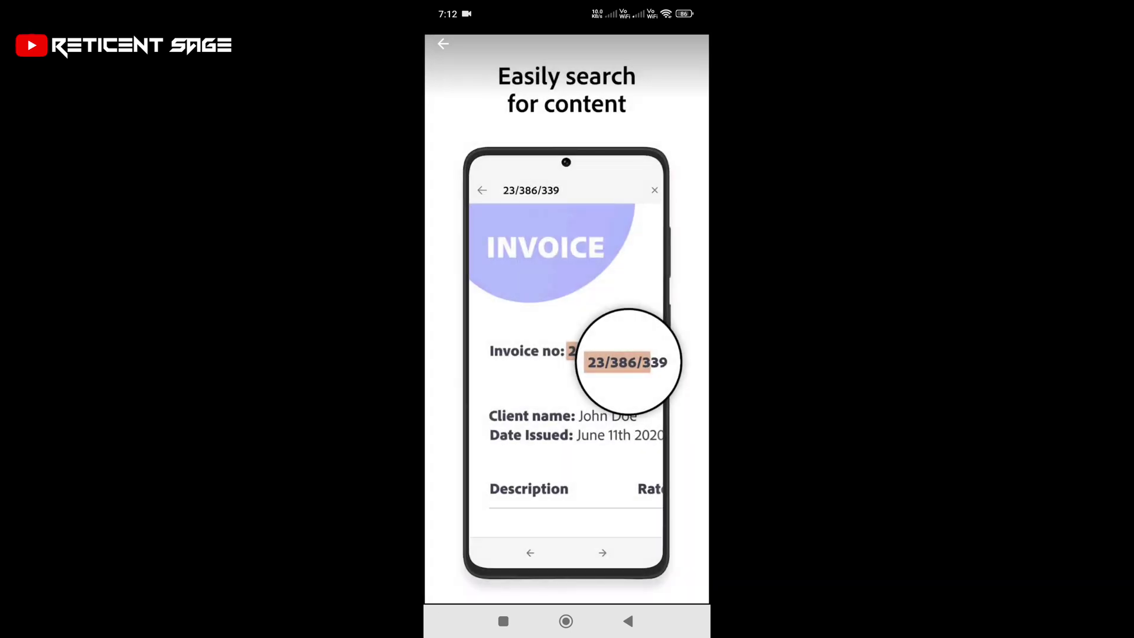
left_click_drag(656, 319, 479, 319)
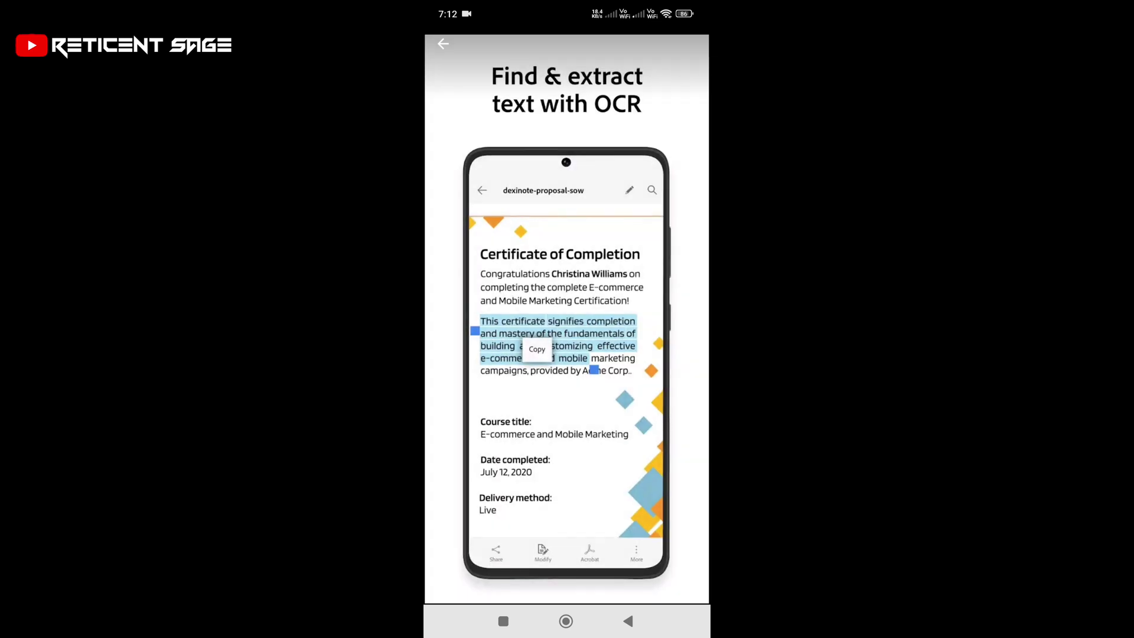
left_click_drag(656, 319, 479, 319)
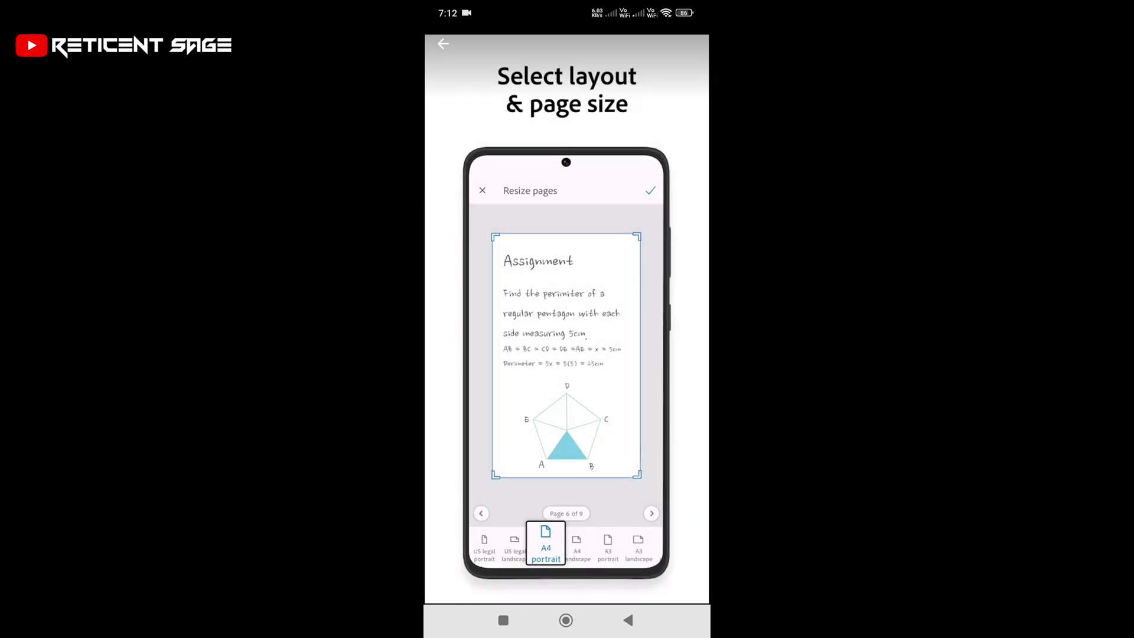
key("Escape")
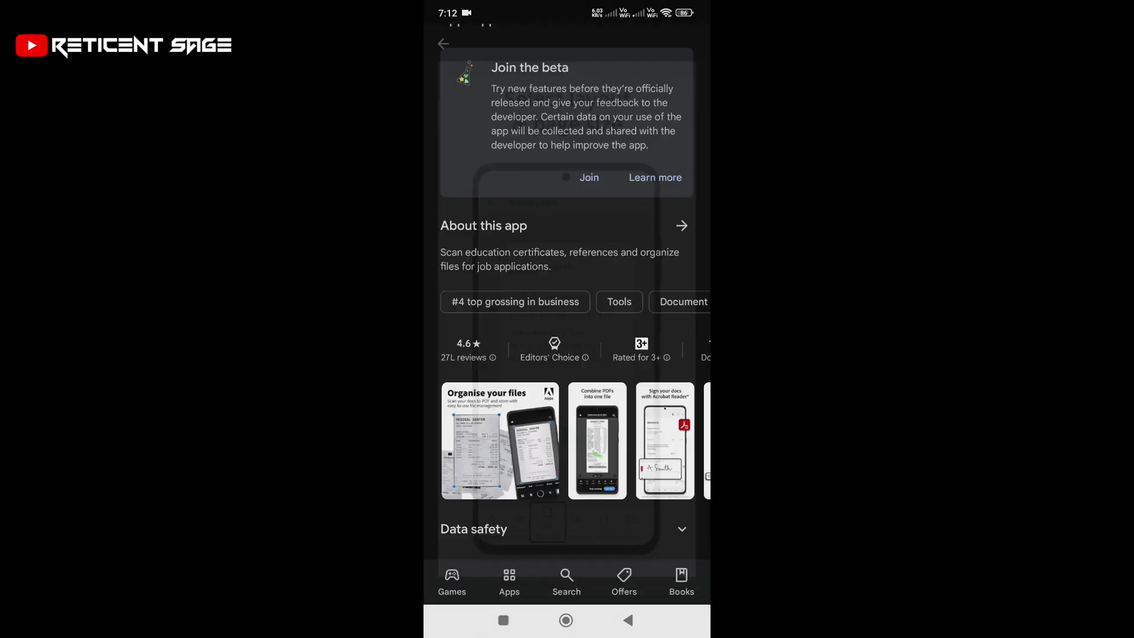
scroll(567, 310, "up", 5)
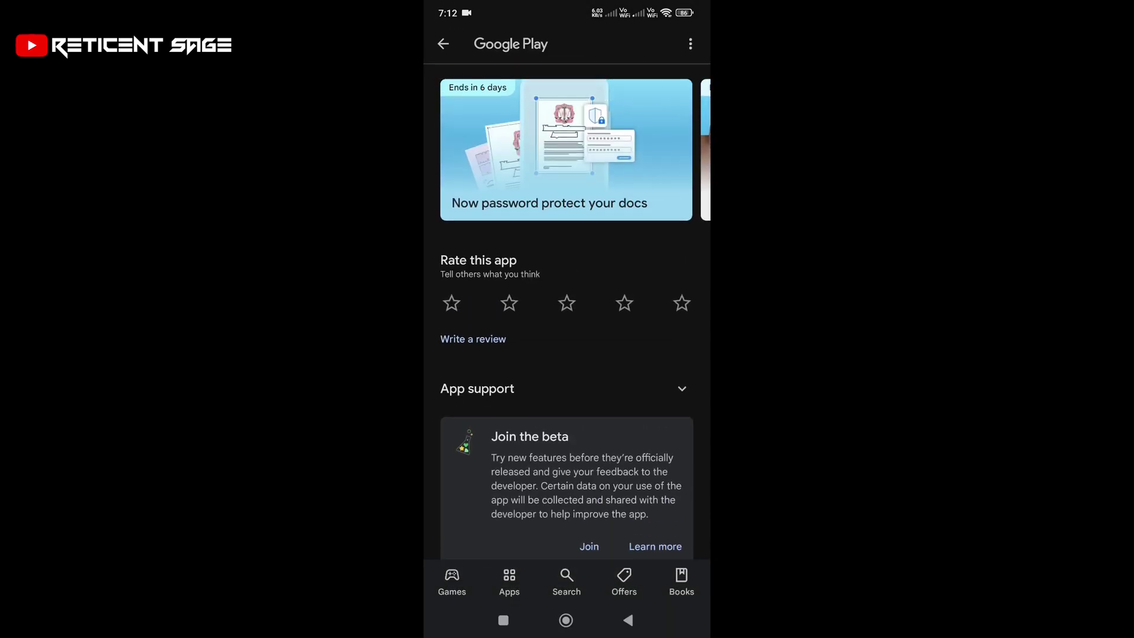
scroll(567, 310, "up", 3)
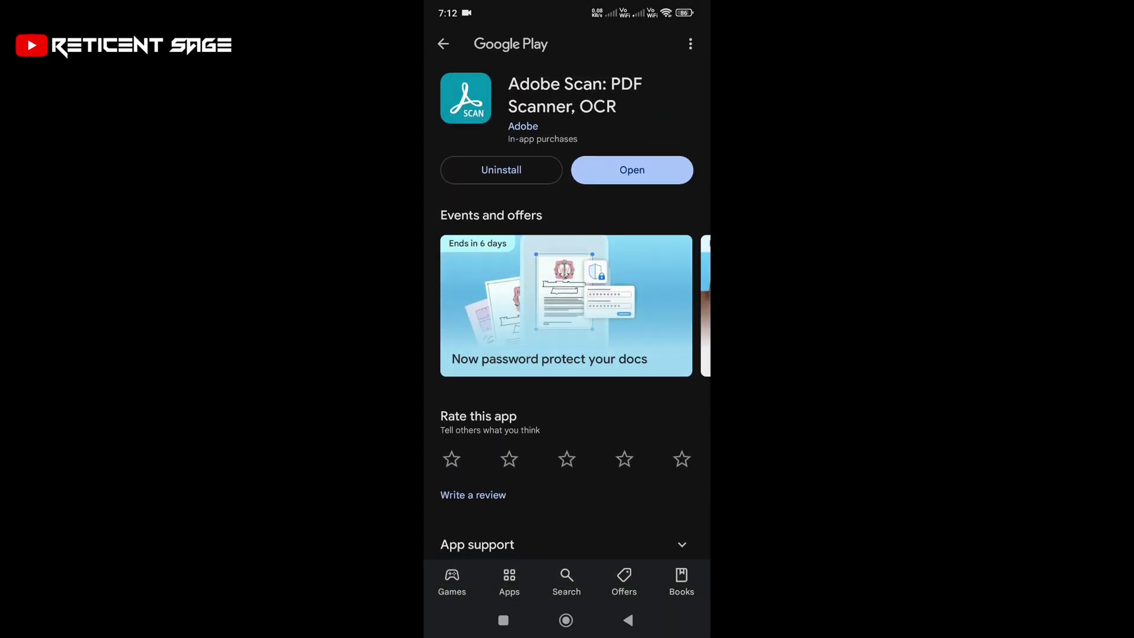